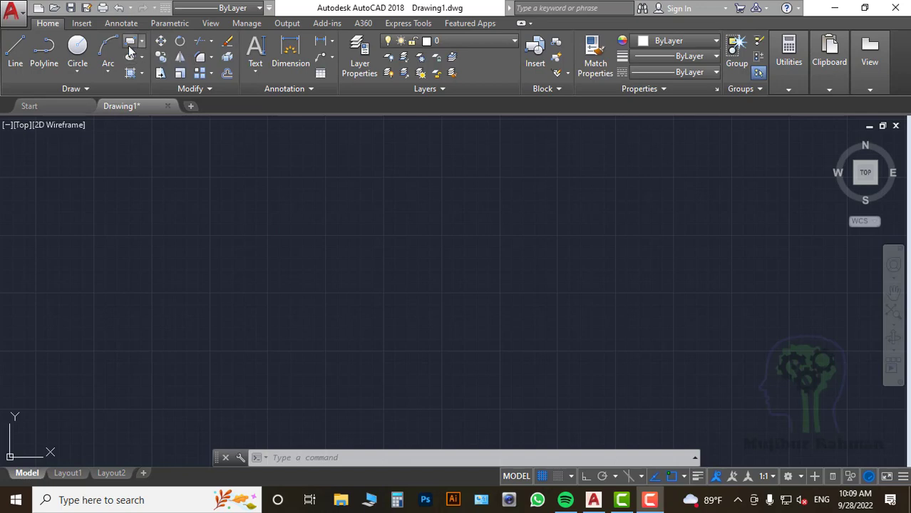
# Draw a small, nearly square rectangle in the empty drawing area
pyautogui.click(153, 237)
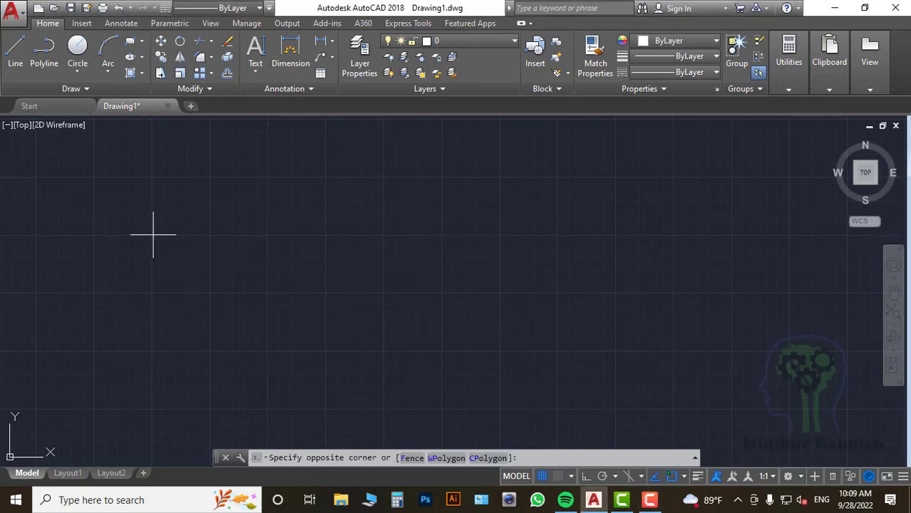
pyautogui.click(213, 294)
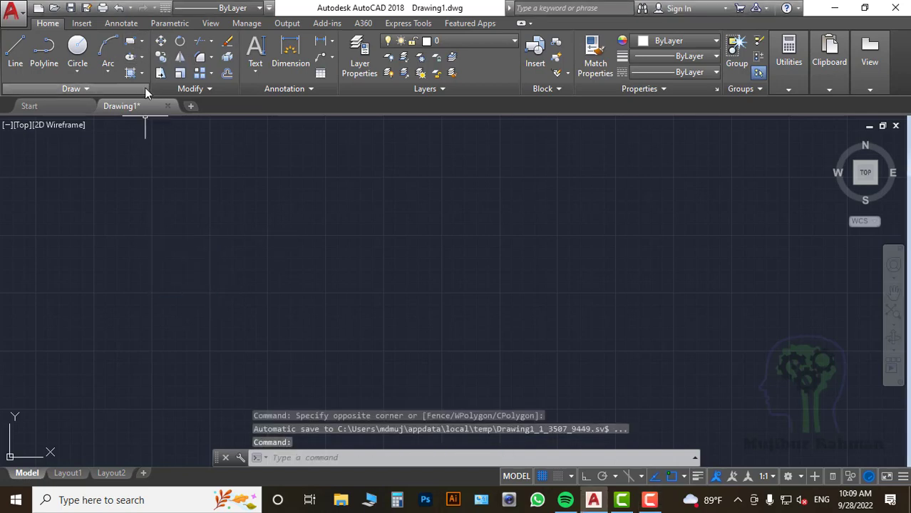
pyautogui.click(130, 41)
pyautogui.click(151, 235)
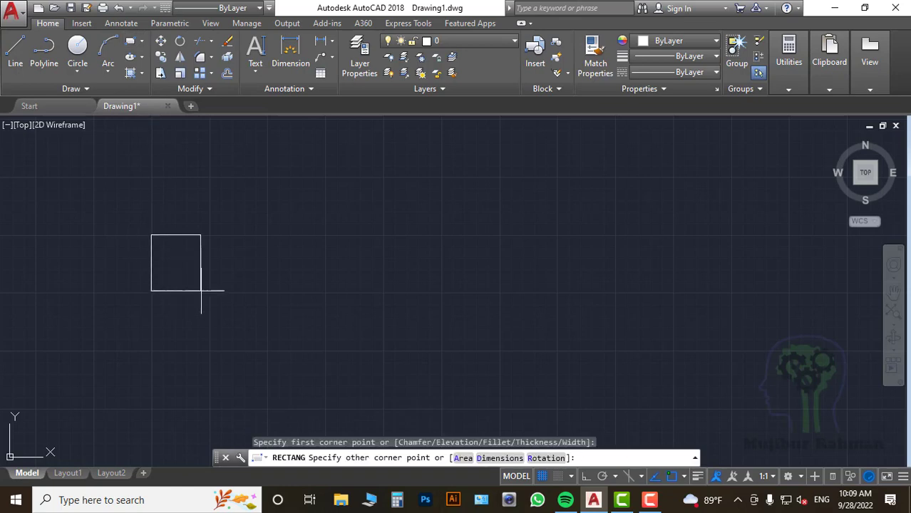
pyautogui.click(211, 292)
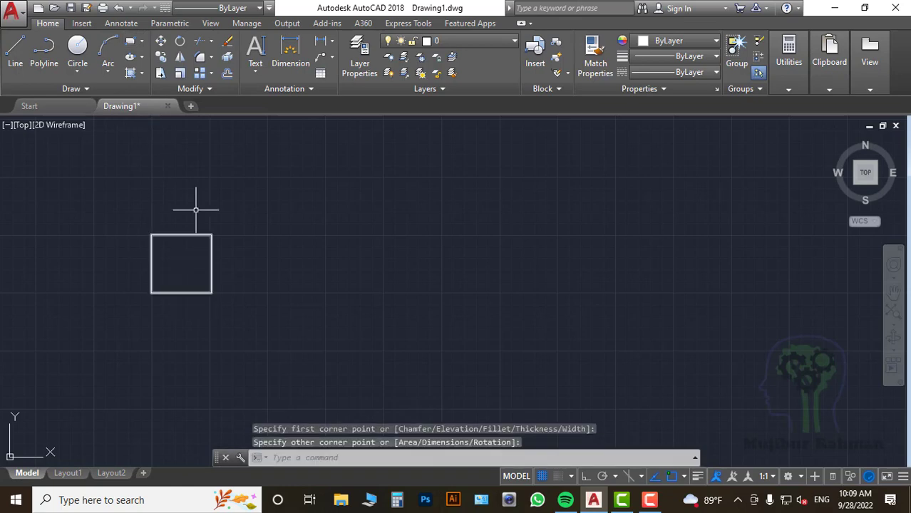
# Add single-line text "1" inside the rectangle, reading horizontally, with its height set by a vertical distance of nearly half the rectangle
pyautogui.click(256, 51)
pyautogui.scroll(4, 128, 267)
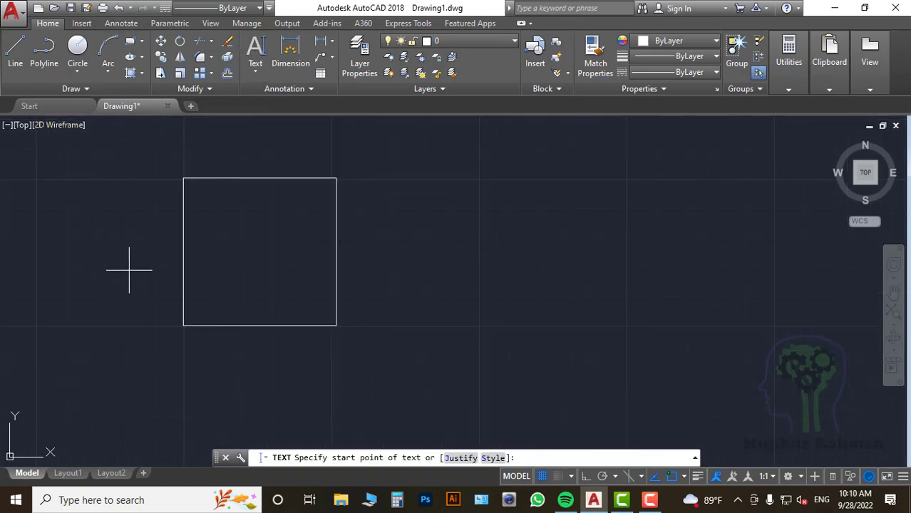
pyautogui.press('alt')
pyautogui.click(250, 292)
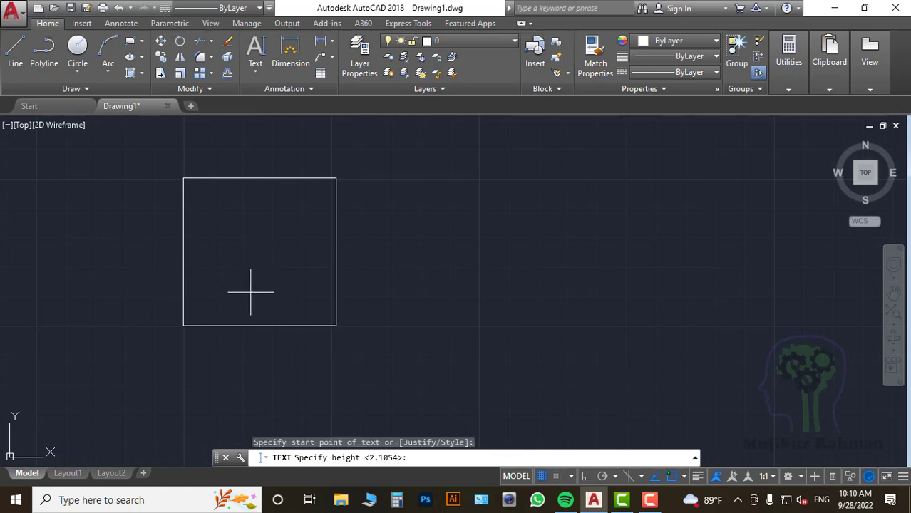
pyautogui.press('F8')
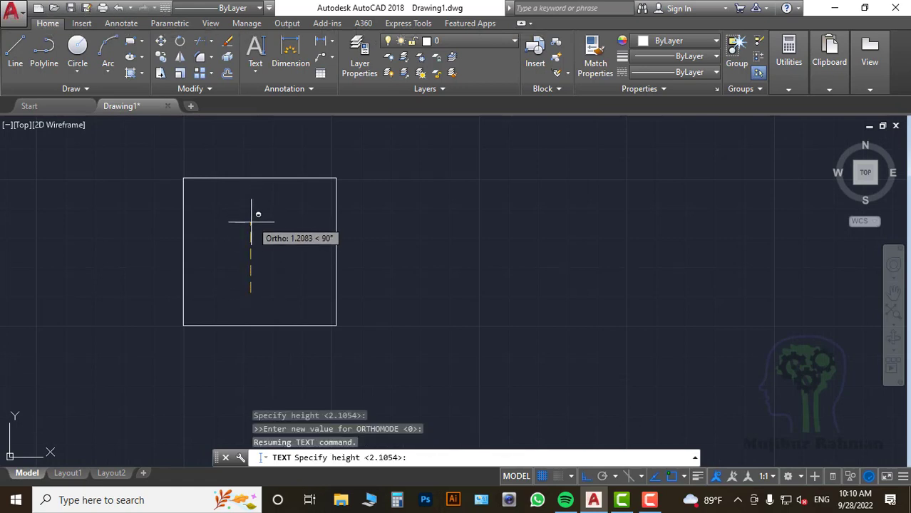
pyautogui.click(252, 213)
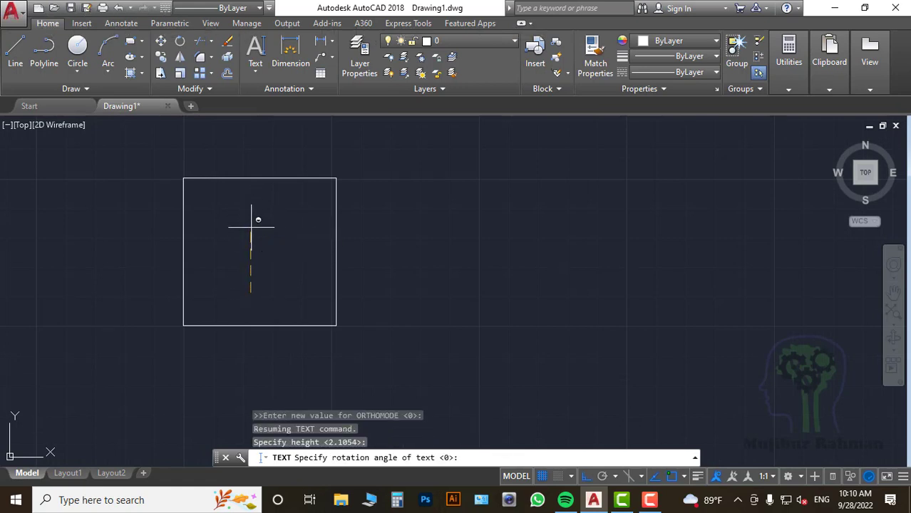
pyautogui.click(296, 290)
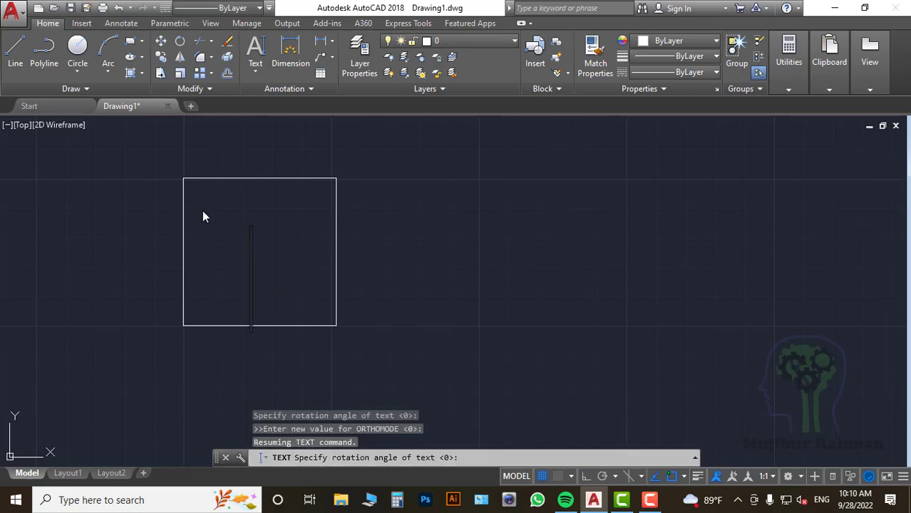
pyautogui.write('1')
pyautogui.click(472, 243)
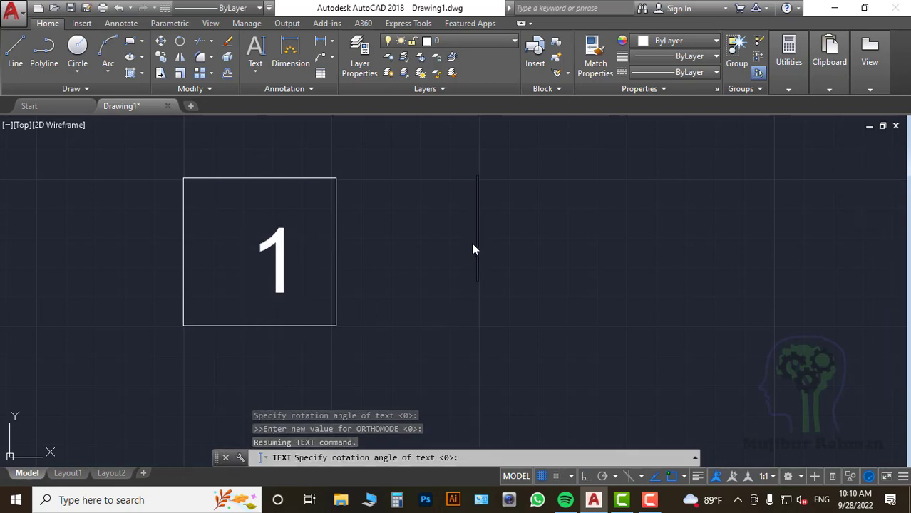
pyautogui.press('Return')
# Reposition the text "1" so that it sits in the centre of the rectangle
pyautogui.click(280, 248)
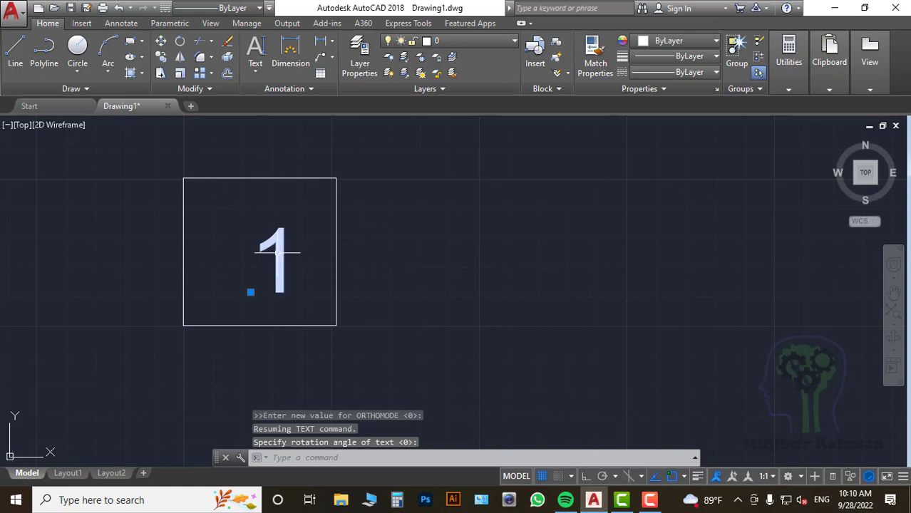
pyautogui.click(249, 291)
pyautogui.click(235, 283)
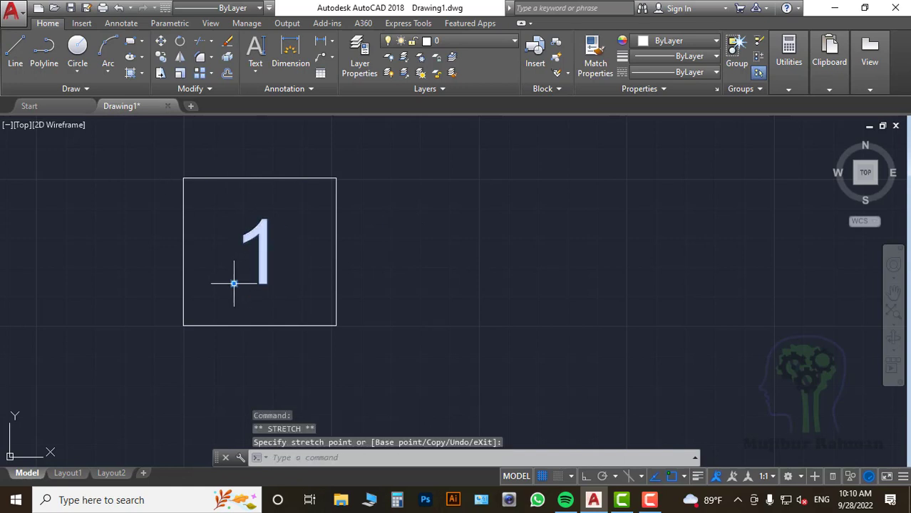
pyautogui.press('Escape')
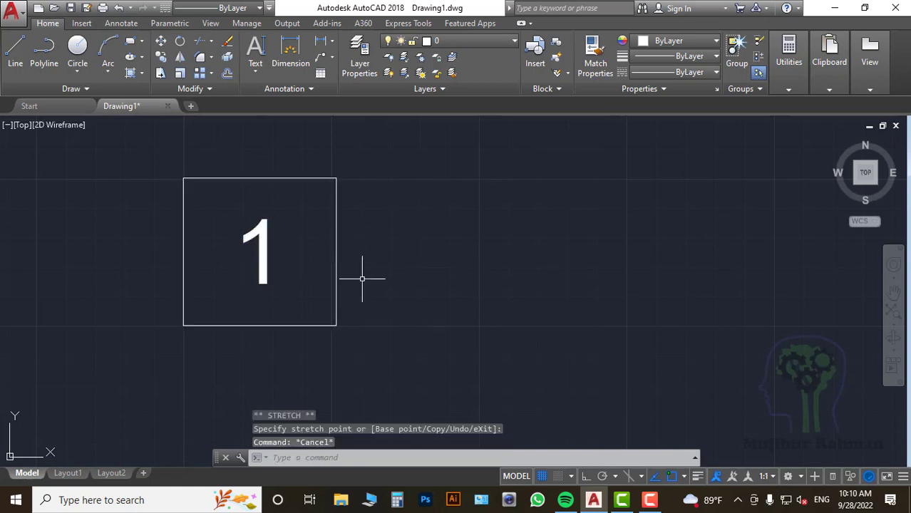
# Copy the rectangle with its number three times to the right, each copy directly adjoining the previous one
pyautogui.click(378, 153)
pyautogui.click(105, 370)
pyautogui.scroll(-4, 171, 342)
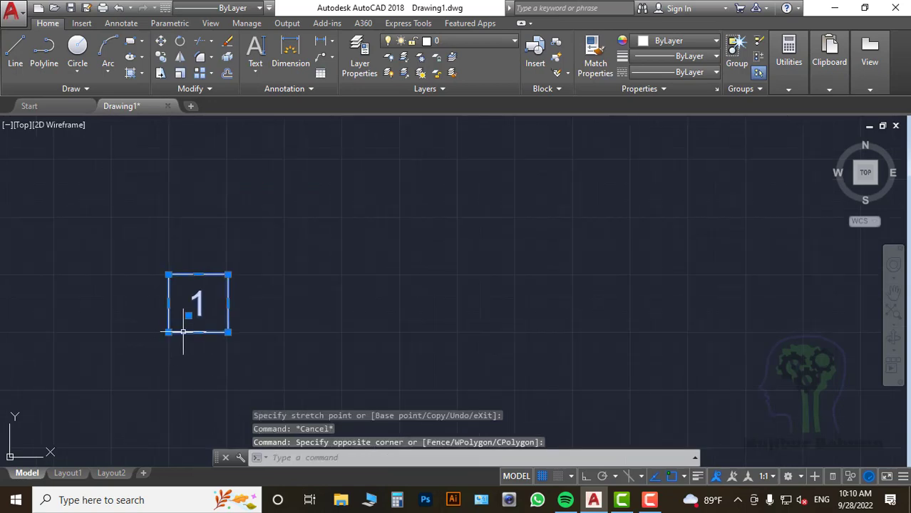
pyautogui.scroll(4, 184, 327)
pyautogui.rightClick(216, 306)
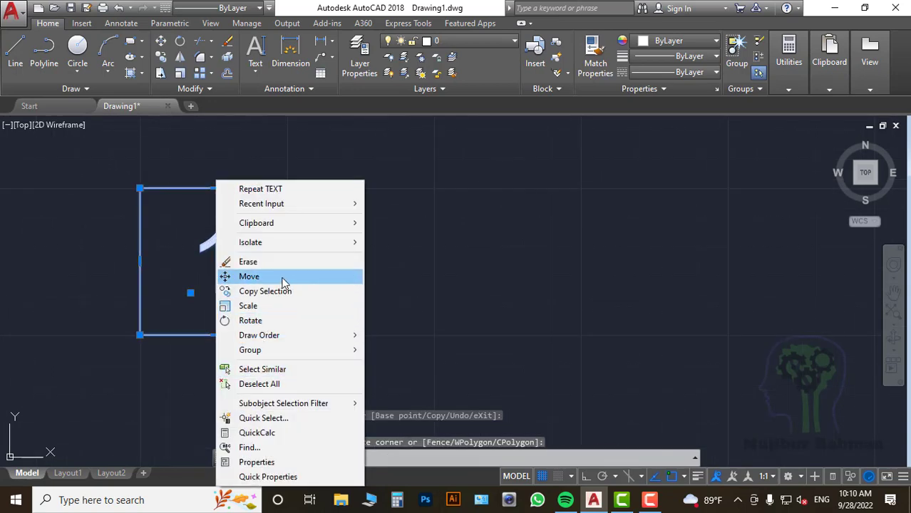
pyautogui.click(278, 291)
pyautogui.click(139, 334)
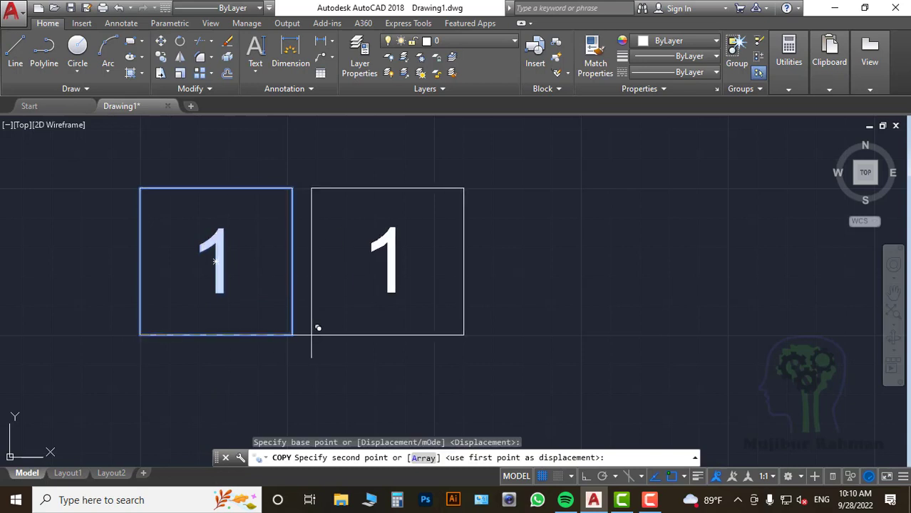
pyautogui.press('F8')
pyautogui.click(292, 334)
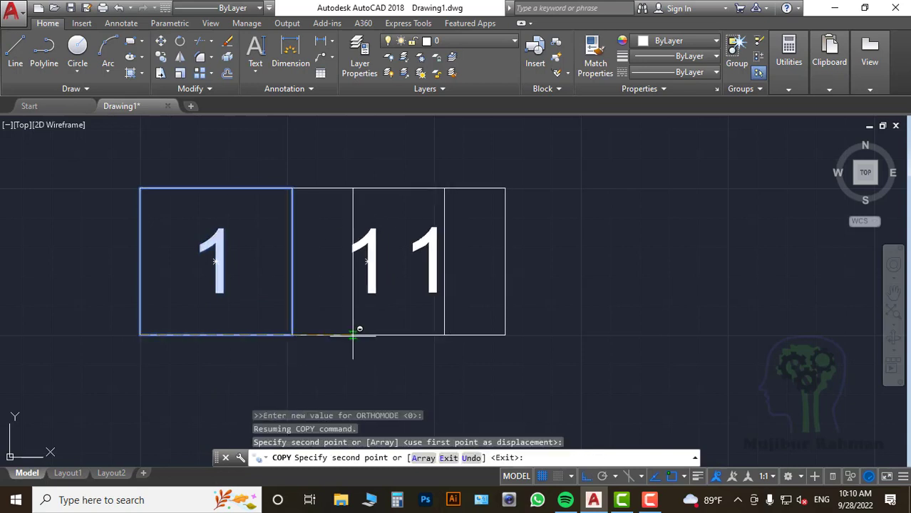
pyautogui.click(444, 334)
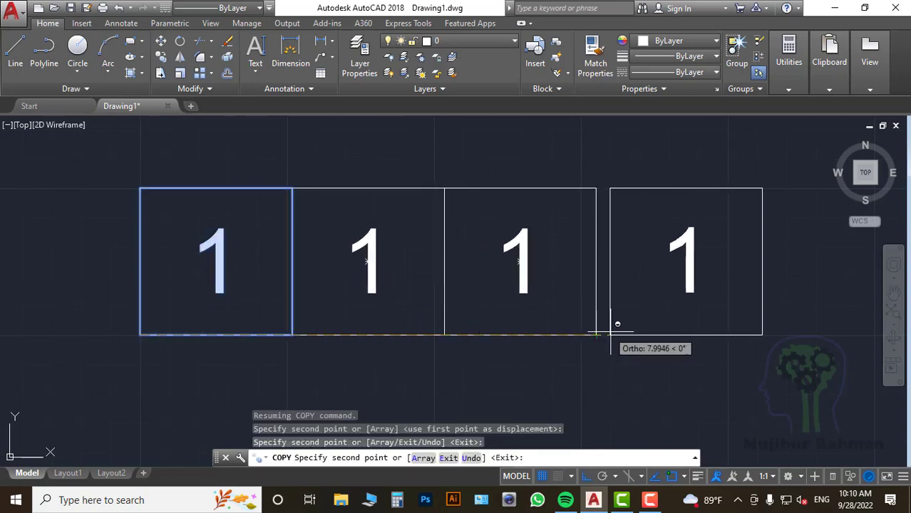
pyautogui.click(596, 334)
pyautogui.press('Return')
# Copy the row of four numbered boxes twice to the right, end to end, to form a continuous row of twelve
pyautogui.scroll(-4, 289, 321)
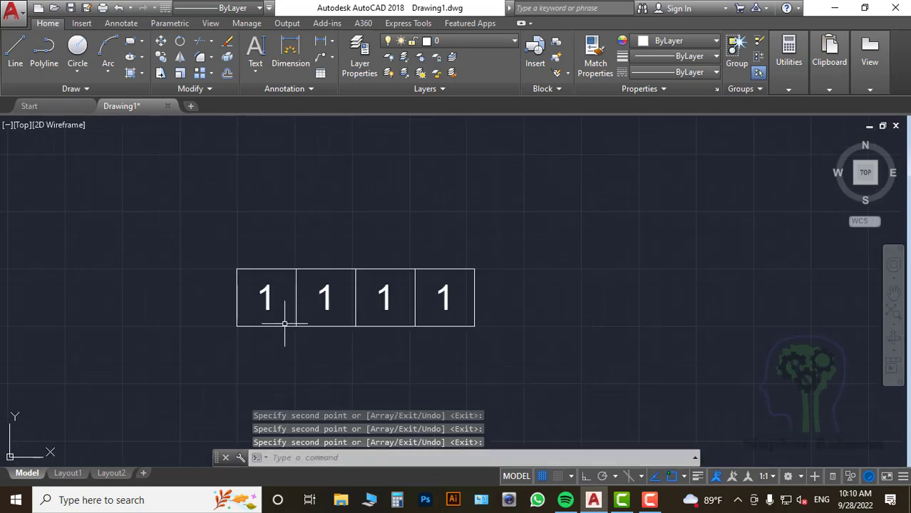
pyautogui.moveTo(537, 311); pyautogui.dragTo(463, 248, button='middle')
pyautogui.click(457, 198)
pyautogui.click(134, 358)
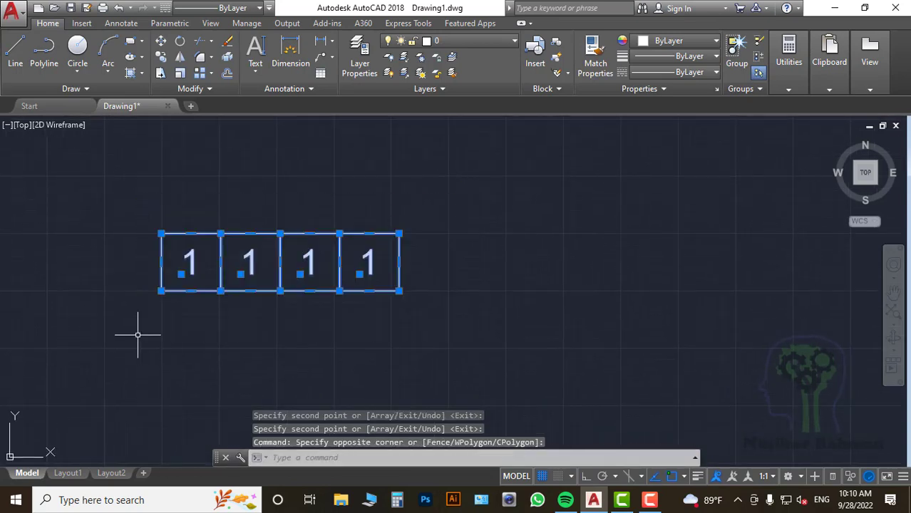
pyautogui.rightClick(205, 261)
pyautogui.click(243, 292)
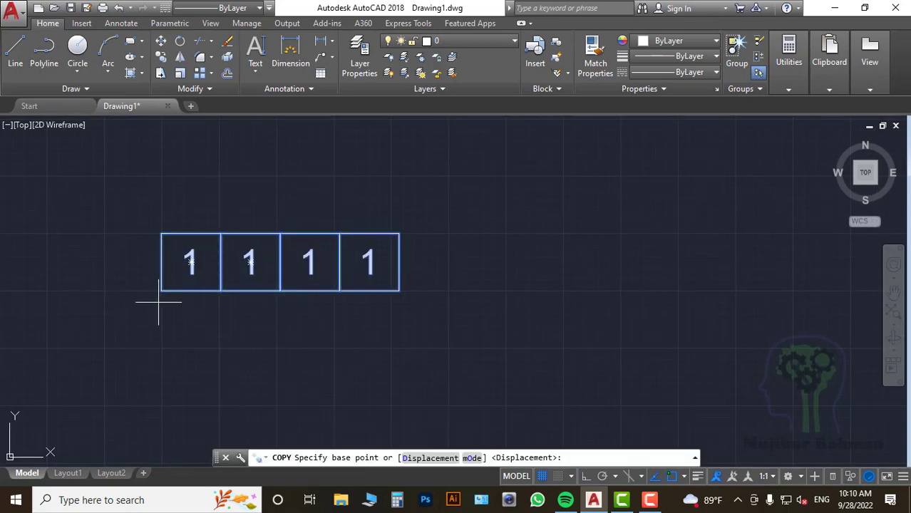
pyautogui.click(161, 290)
pyautogui.click(400, 291)
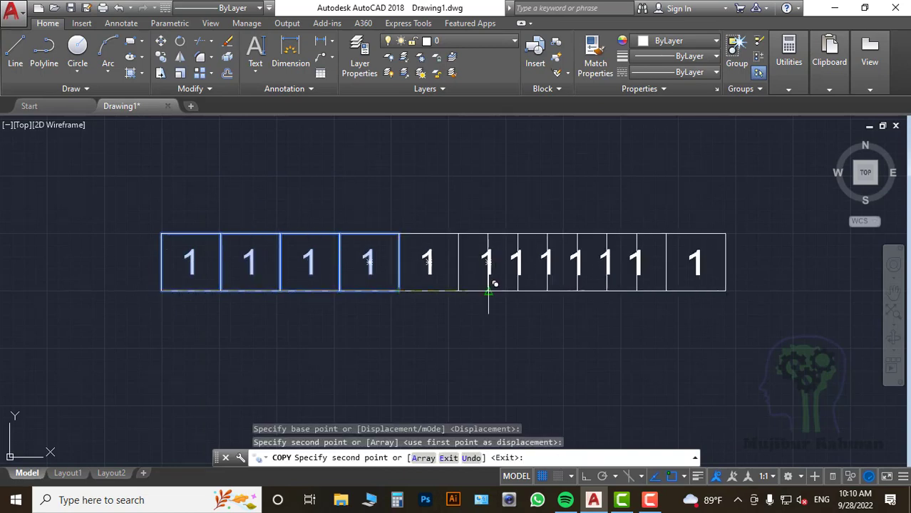
pyautogui.click(636, 291)
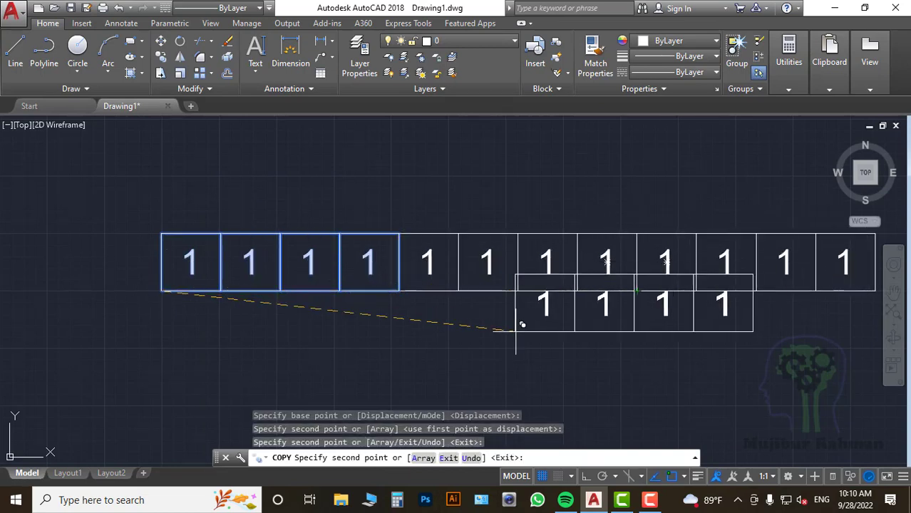
pyautogui.press('Return')
pyautogui.press('Return')
pyautogui.click(448, 356)
pyautogui.press('Escape')
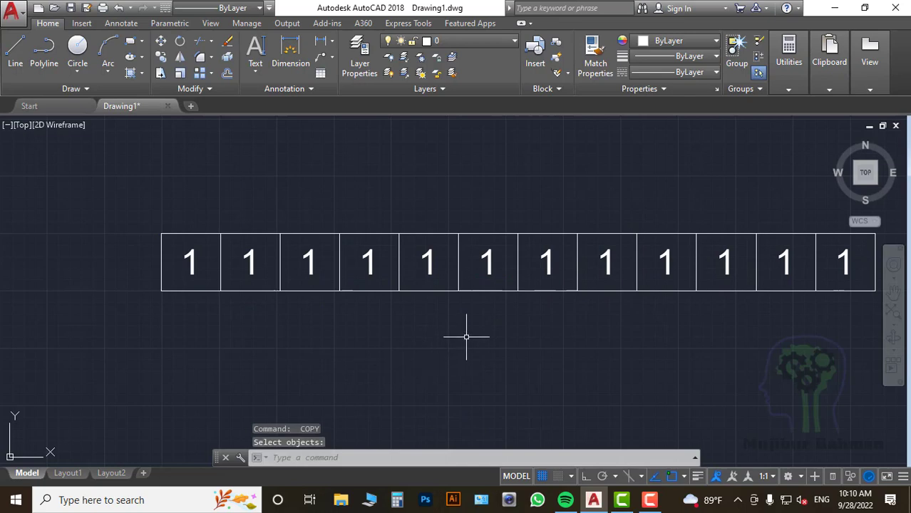
pyautogui.moveTo(428, 353); pyautogui.dragTo(342, 355, button='middle')
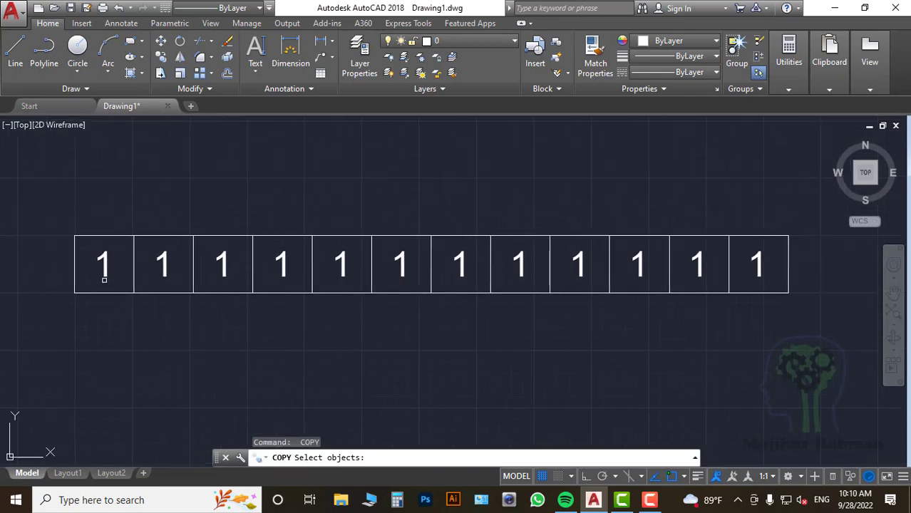
pyautogui.scroll(-2, 102, 280)
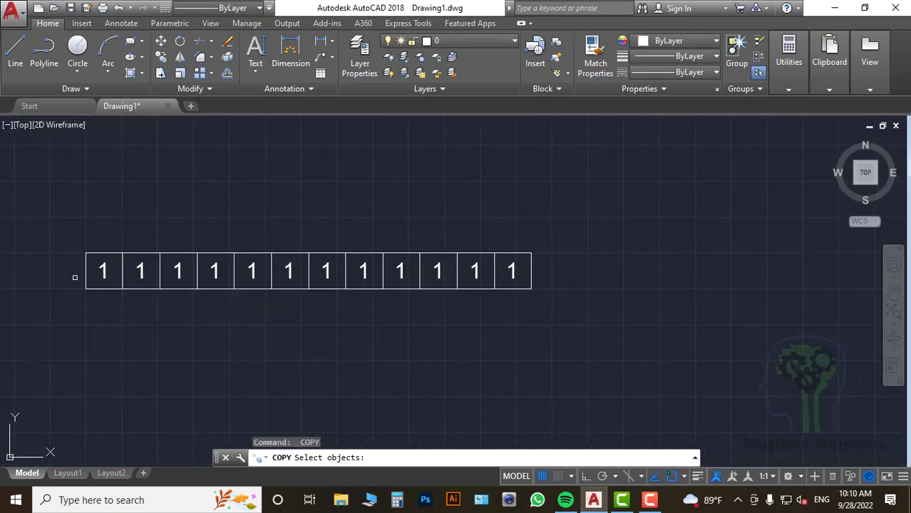
pyautogui.scroll(2, 74, 277)
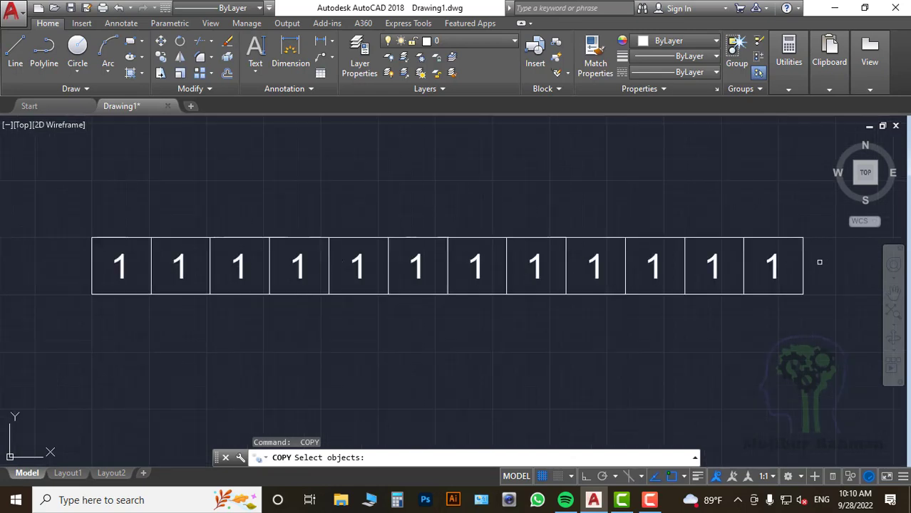
pyautogui.press('Return')
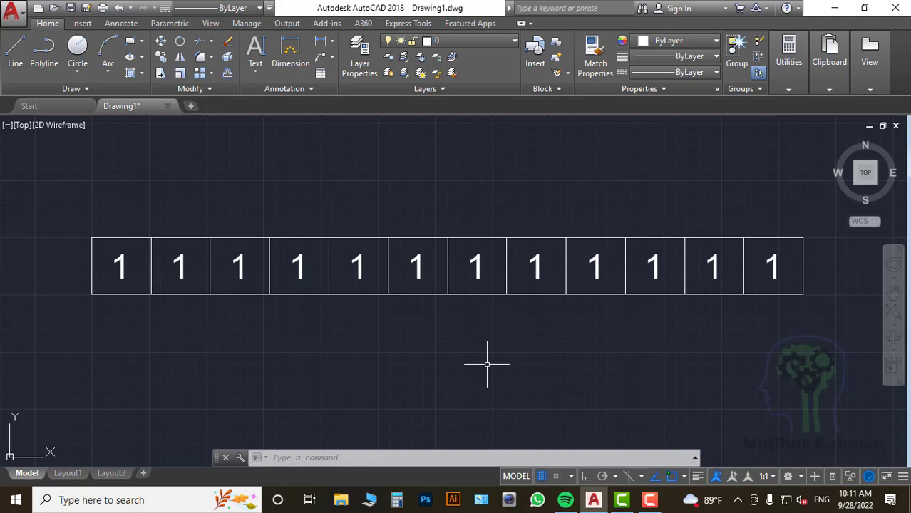
# Renumber the text in all twelve boxes sequentially with TCOUNT, sorted by X, starting at 1 with increment 1, overwriting the existing text
pyautogui.write('TCOUNT')
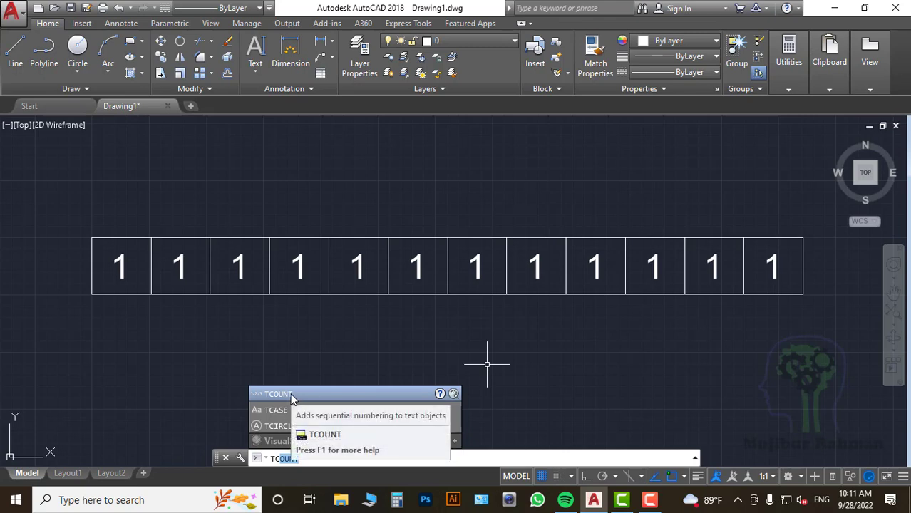
pyautogui.press('Return')
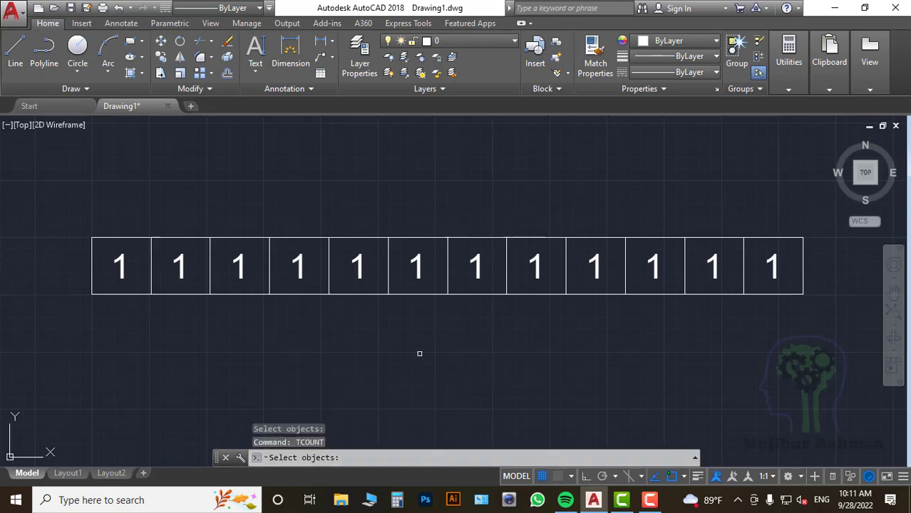
pyautogui.click(67, 202)
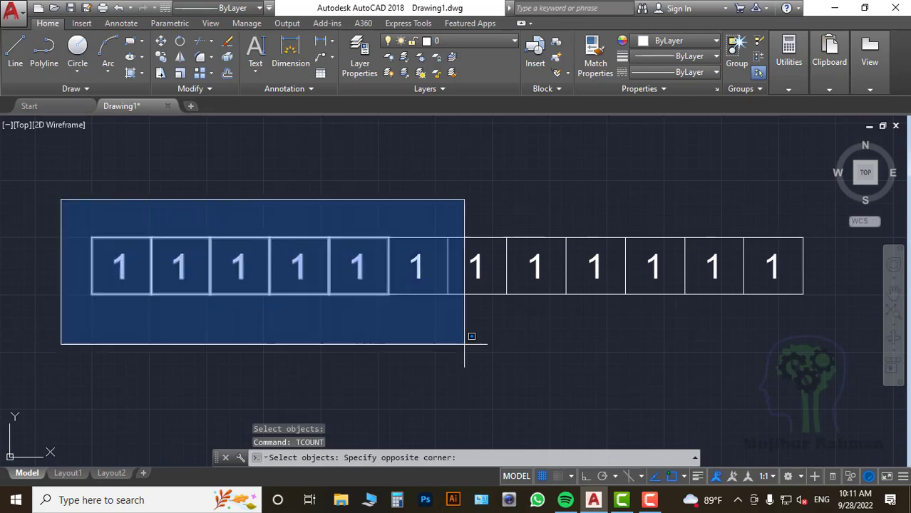
pyautogui.click(858, 382)
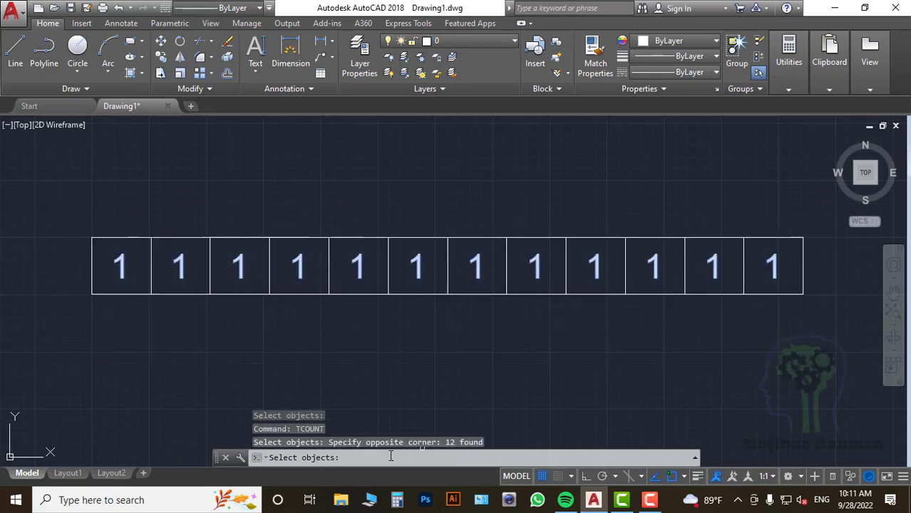
pyautogui.press('Return')
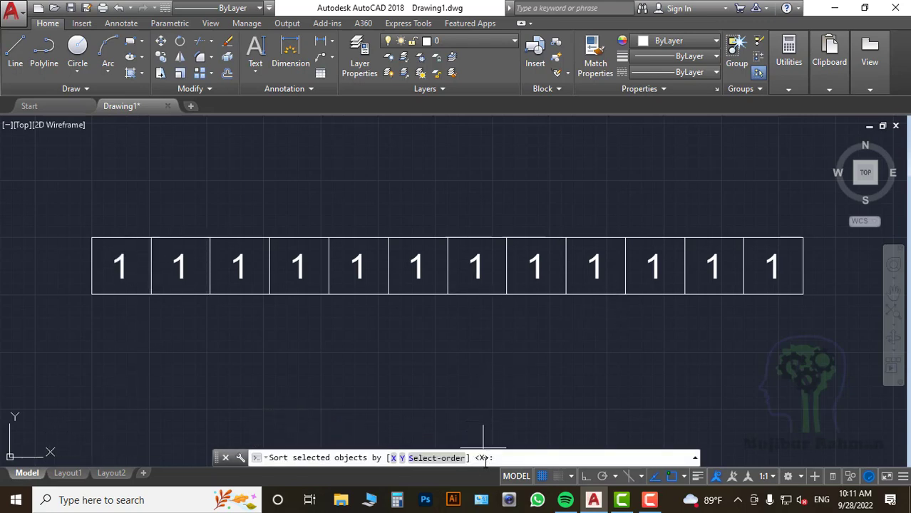
pyautogui.press('Return')
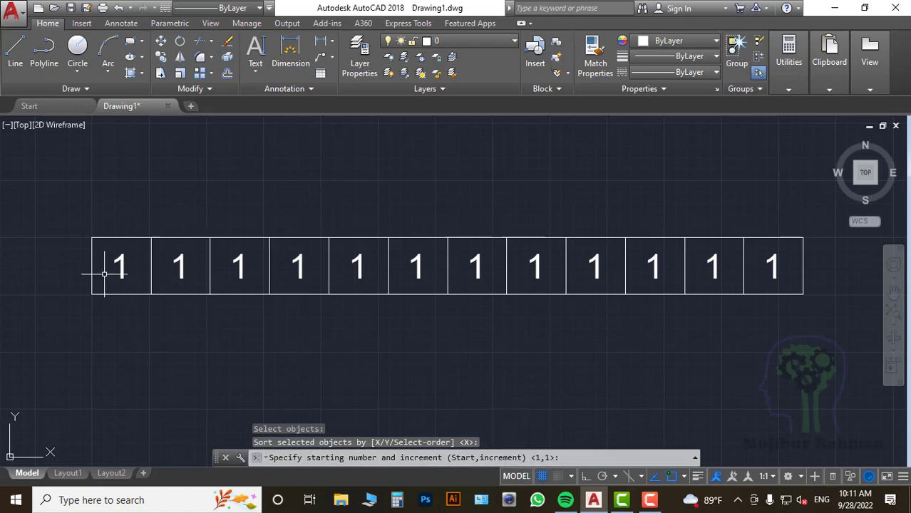
pyautogui.press('Return')
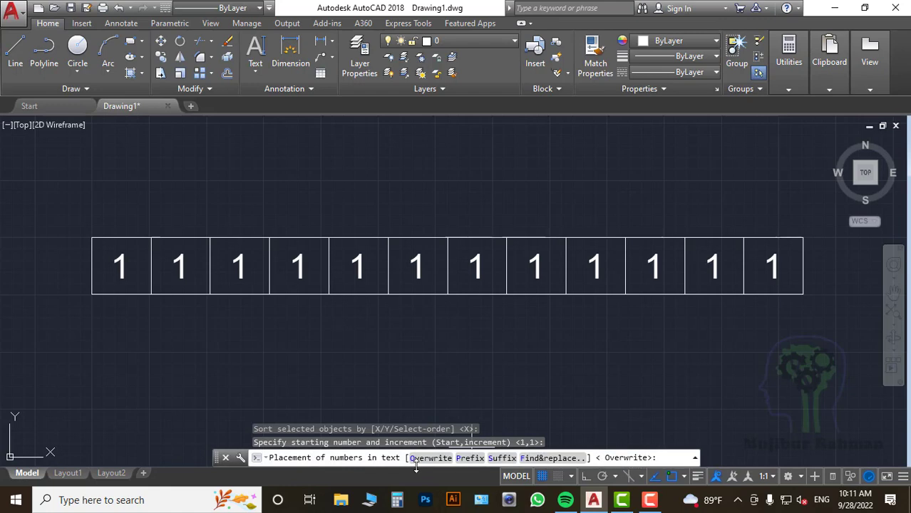
pyautogui.press('Return')
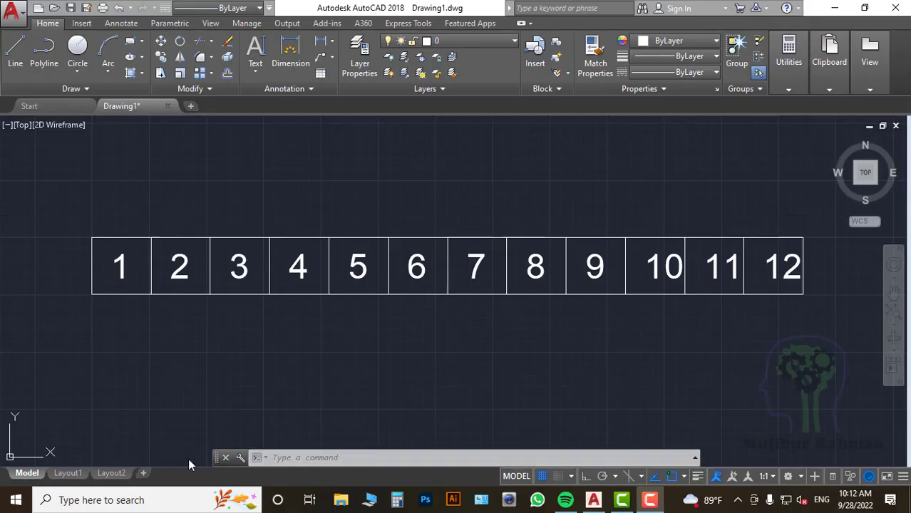
# Close the Command Line window, confirming the closure, and display it again
pyautogui.click(225, 458)
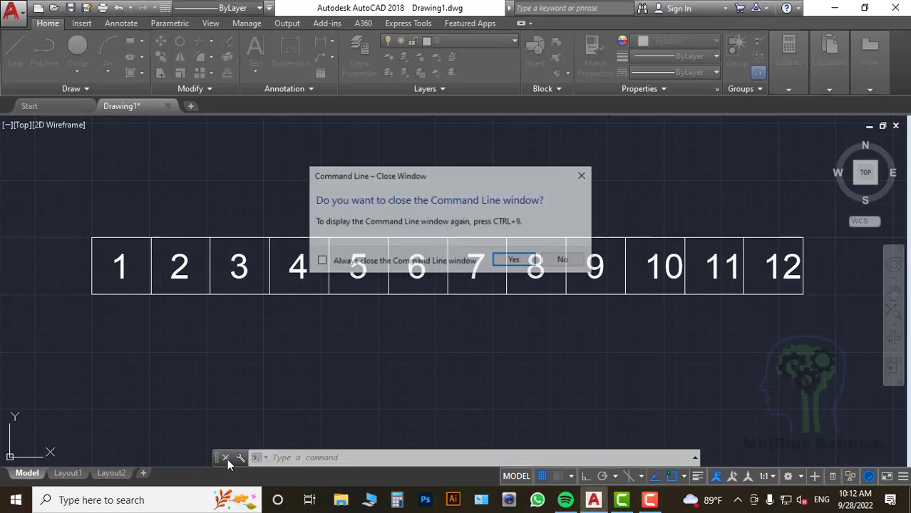
pyautogui.click(513, 261)
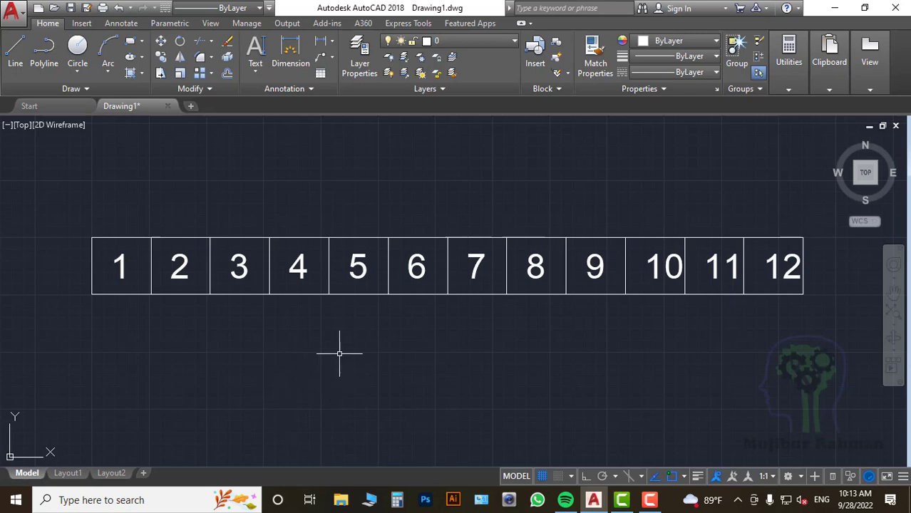
pyautogui.hotkey('ctrl', '9')
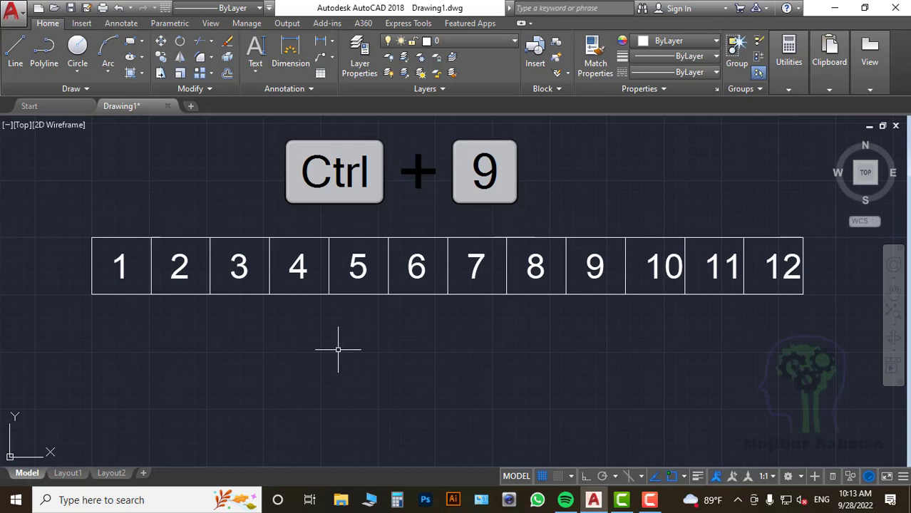
pyautogui.hotkey('ctrl', '9')
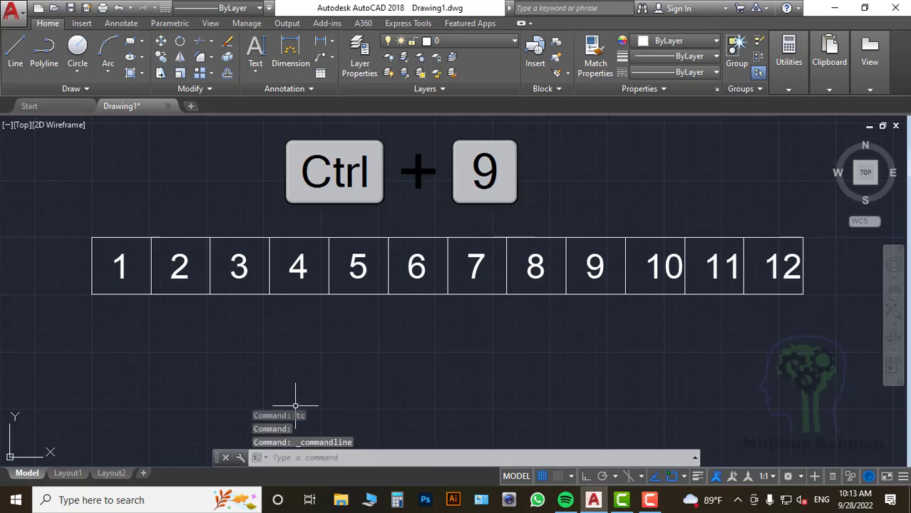
# Hide the Command Line window once more with confirmation, and restore it
pyautogui.hotkey('ctrl', '9')
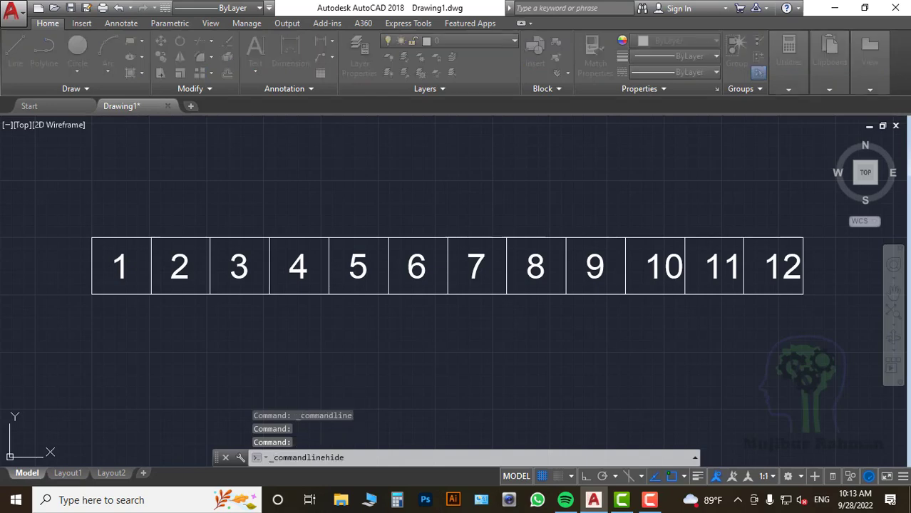
pyautogui.press('Return')
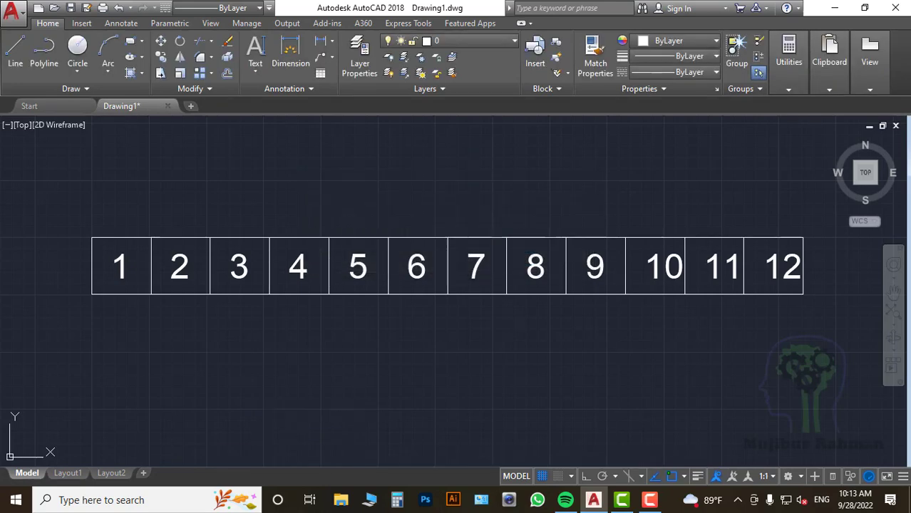
pyautogui.hotkey('ctrl', '9')
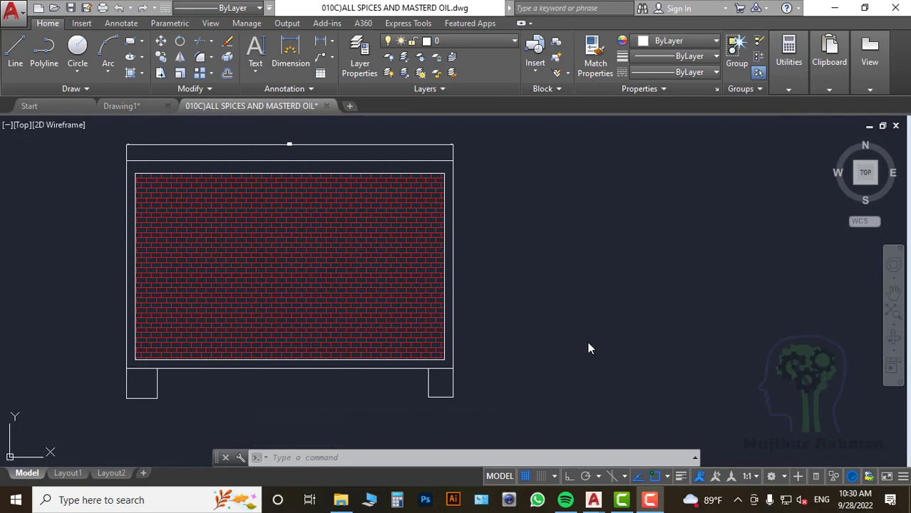
# Examine the brick-hatched elevation and the framed floor plan beside it in the 010C)ALL SPICES AND MASTERD OIL drawing
pyautogui.scroll(-4, 617, 341)
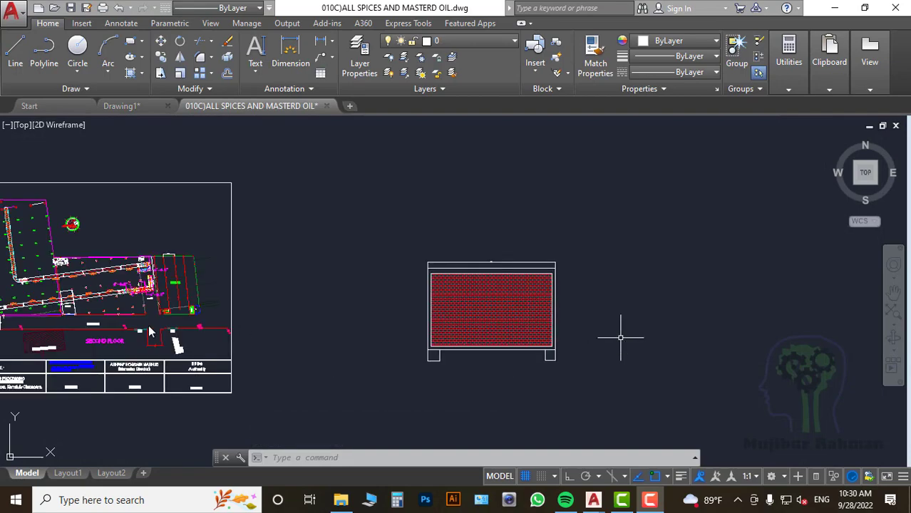
pyautogui.scroll(-4, 225, 321)
pyautogui.scroll(6, 157, 317)
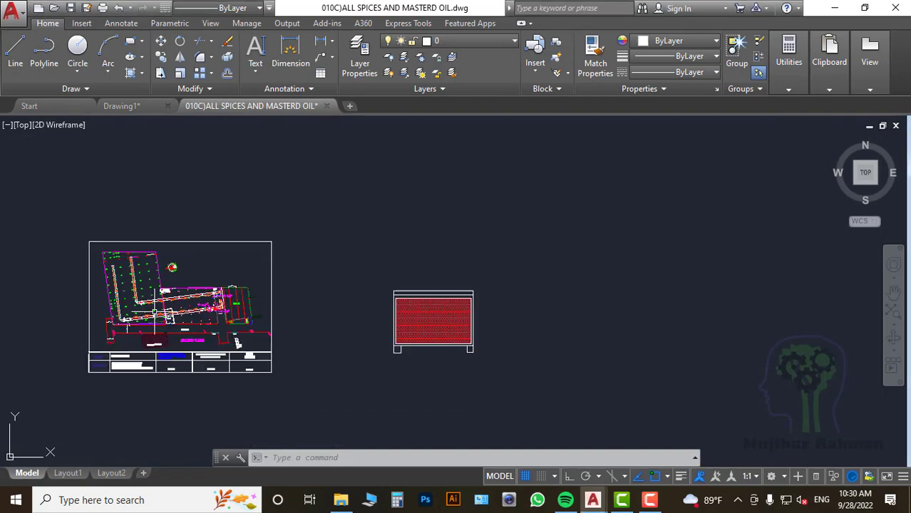
pyautogui.moveTo(550, 353); pyautogui.dragTo(159, 354, button='middle')
pyautogui.scroll(1, 211, 362)
pyautogui.moveTo(501, 365); pyautogui.dragTo(233, 344, button='middle')
pyautogui.scroll(-1, 287, 343)
pyautogui.moveTo(487, 343); pyautogui.dragTo(425, 309, button='middle')
pyautogui.scroll(2, 336, 306)
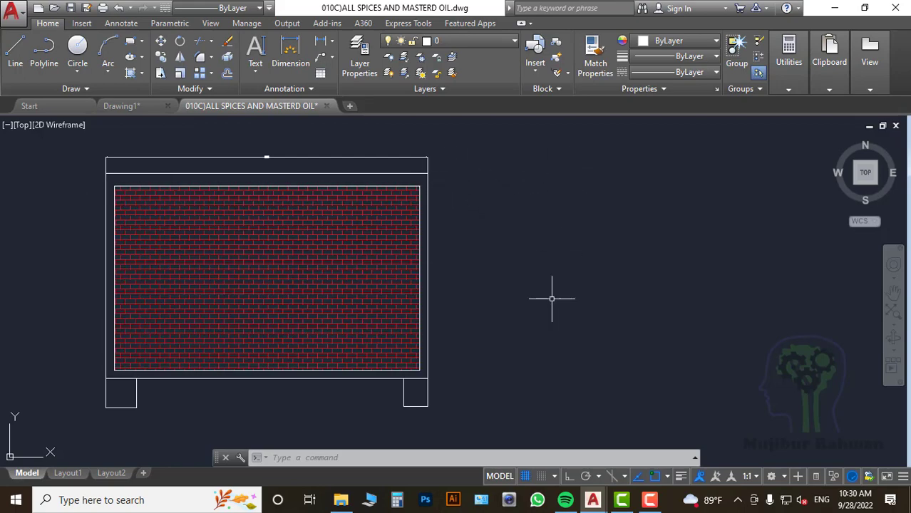
pyautogui.moveTo(553, 299); pyautogui.dragTo(601, 313, button='middle')
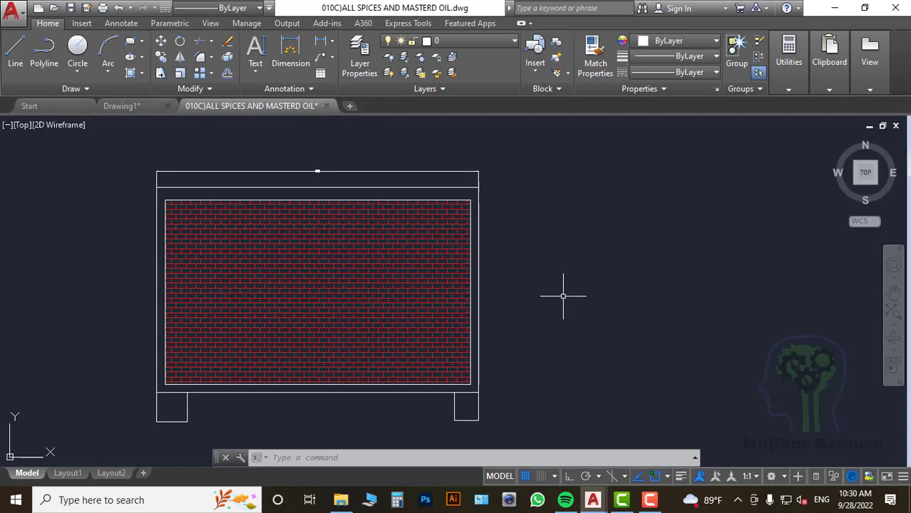
# Stretch the right end of the brick-hatched elevation, including its right foot, outward to roughly double the overall width
pyautogui.write('s')
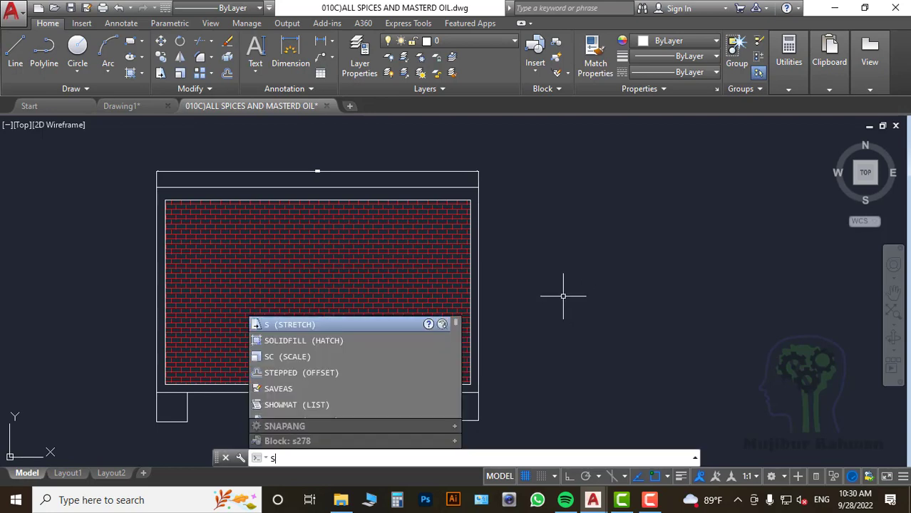
pyautogui.press('Return')
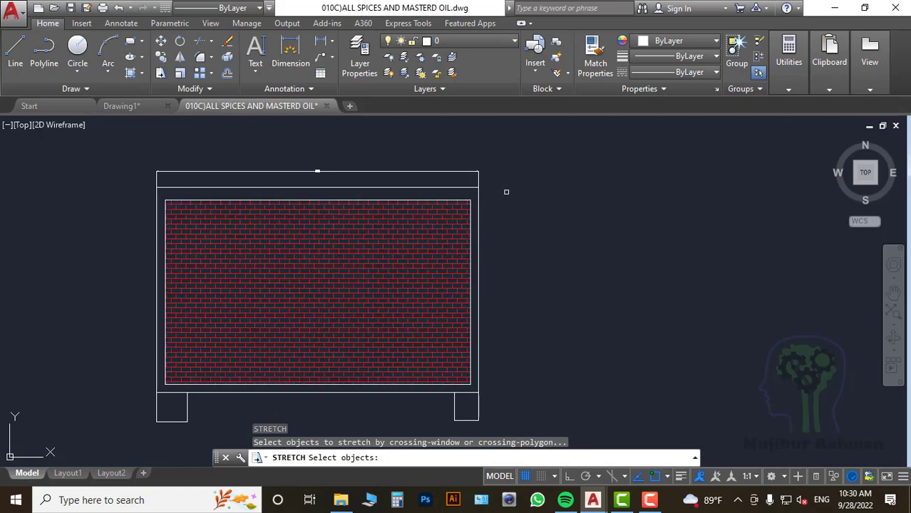
pyautogui.click(526, 146)
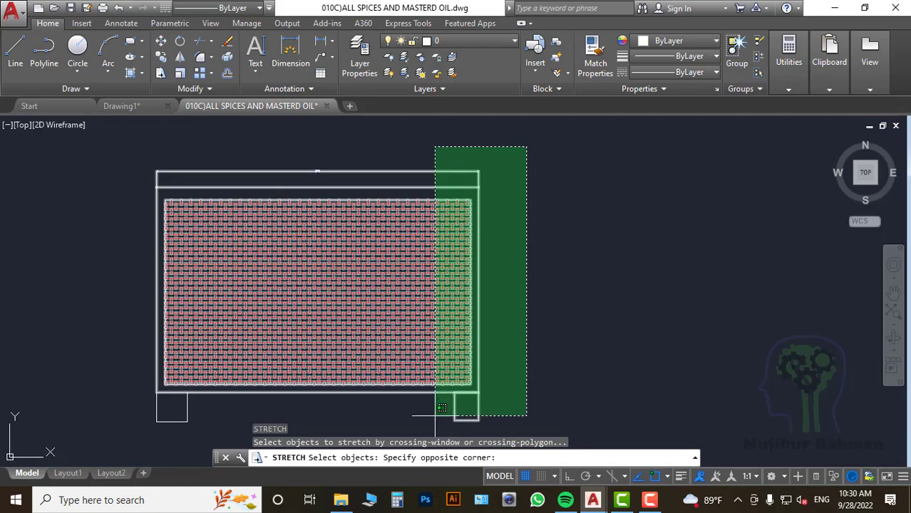
pyautogui.click(414, 434)
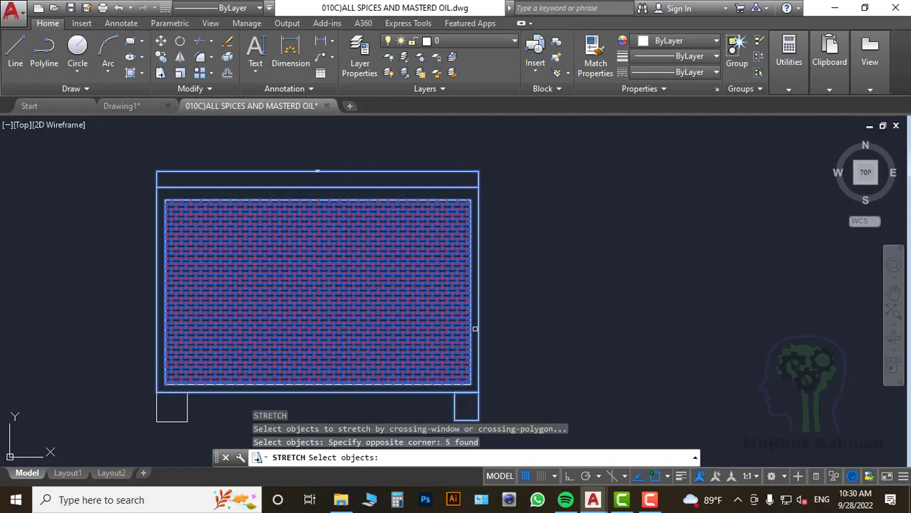
pyautogui.press('Return')
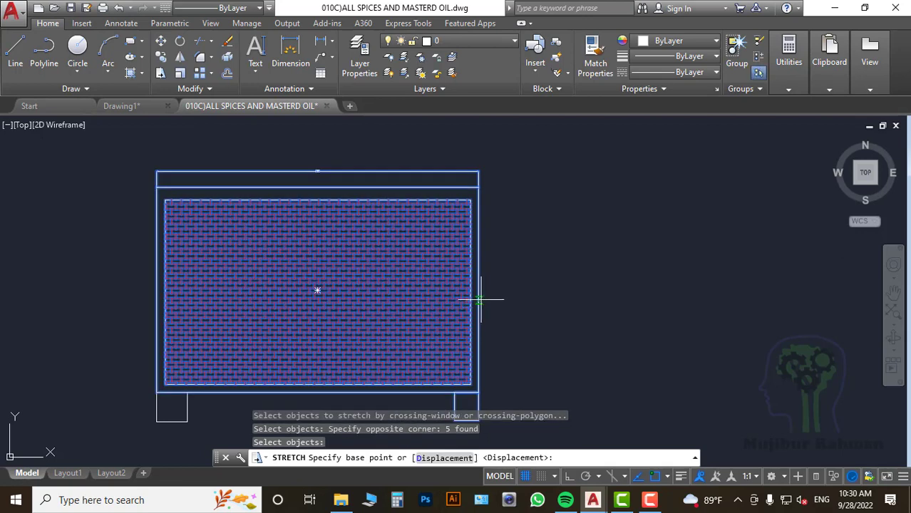
pyautogui.click(478, 291)
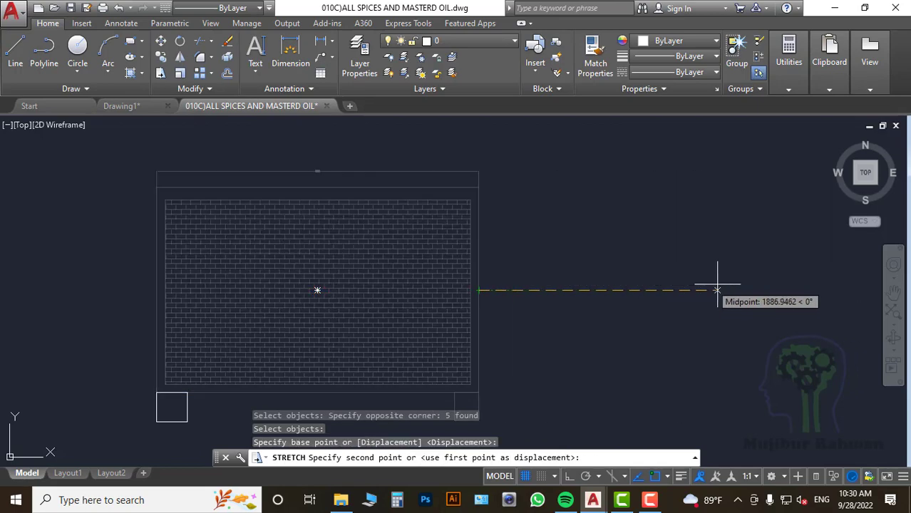
pyautogui.click(809, 290)
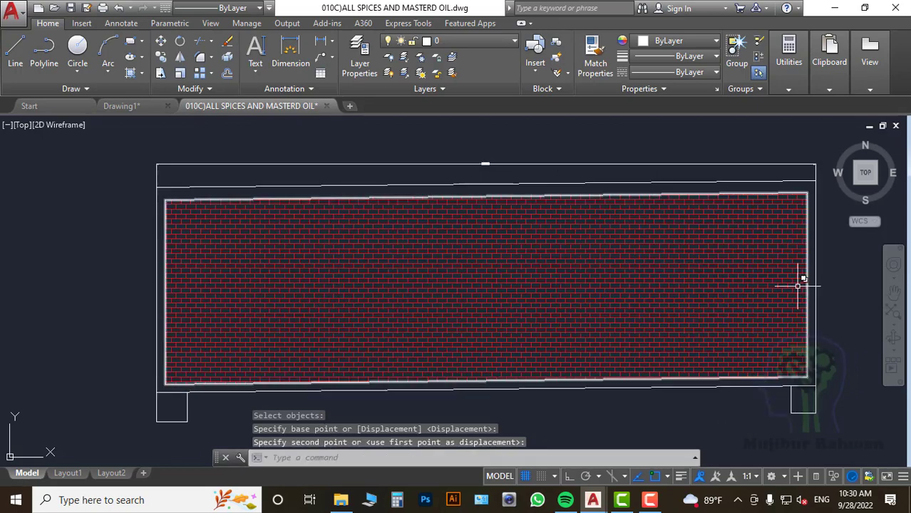
# Examine the framed floor plan, from the long conveyor lines to the dough machinery beside the 10'X6' lift
pyautogui.moveTo(702, 299)
pyautogui.mouseDown(button='middle')
pyautogui.moveTo(575, 300)
pyautogui.moveTo(611, 308)
pyautogui.mouseUp(button='middle')
pyautogui.scroll(-3, 303, 399)
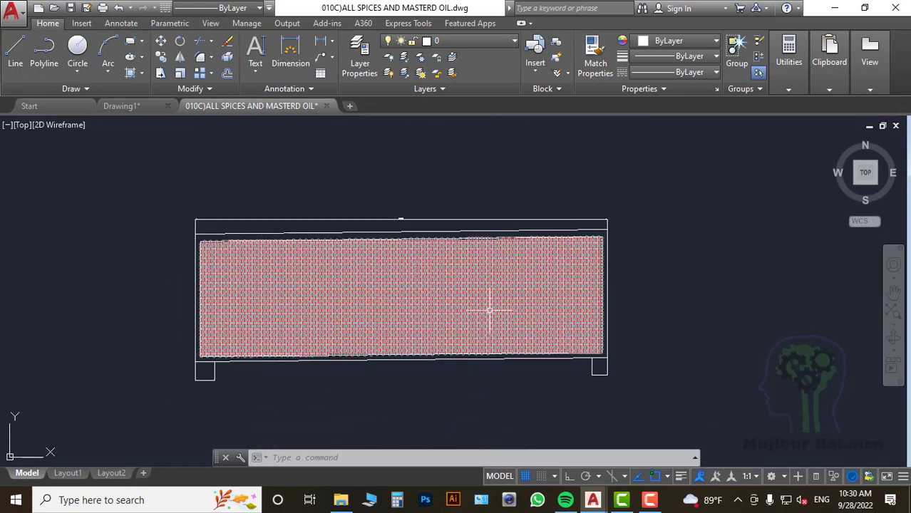
pyautogui.scroll(-4, 443, 336)
pyautogui.moveTo(325, 352); pyautogui.dragTo(542, 380, button='middle')
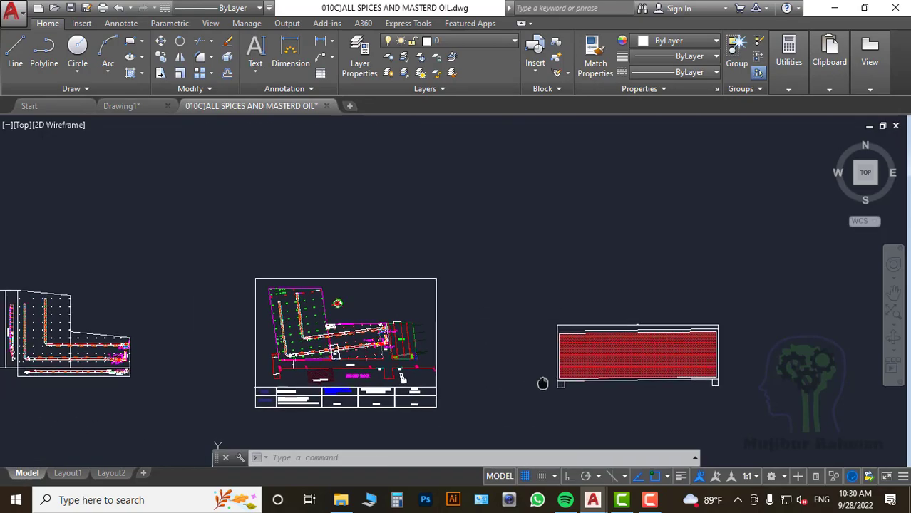
pyautogui.scroll(8, 343, 358)
pyautogui.scroll(6, 368, 330)
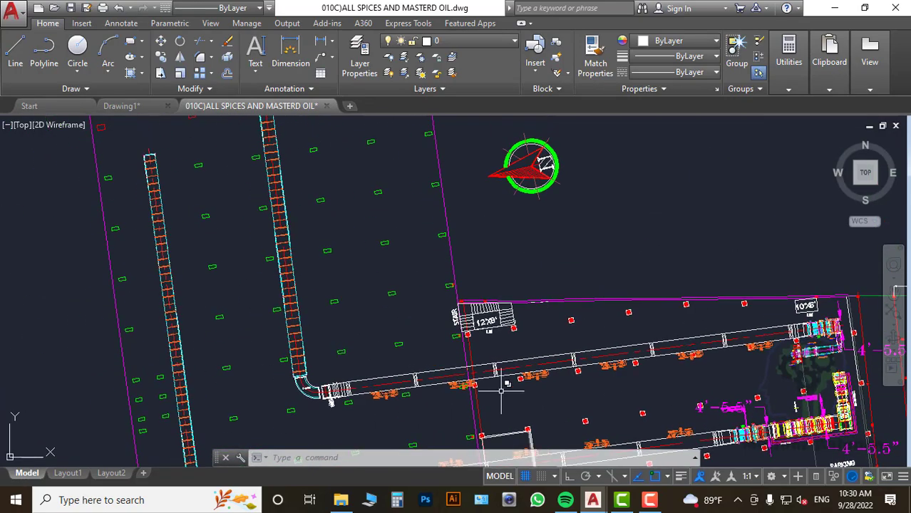
pyautogui.scroll(-6, 366, 330)
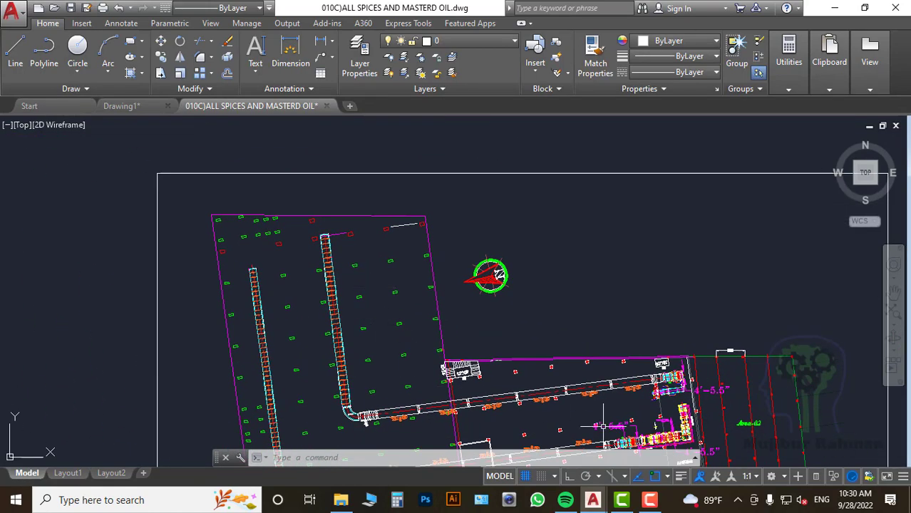
pyautogui.scroll(6, 487, 339)
pyautogui.moveTo(347, 330); pyautogui.dragTo(698, 340, button='middle')
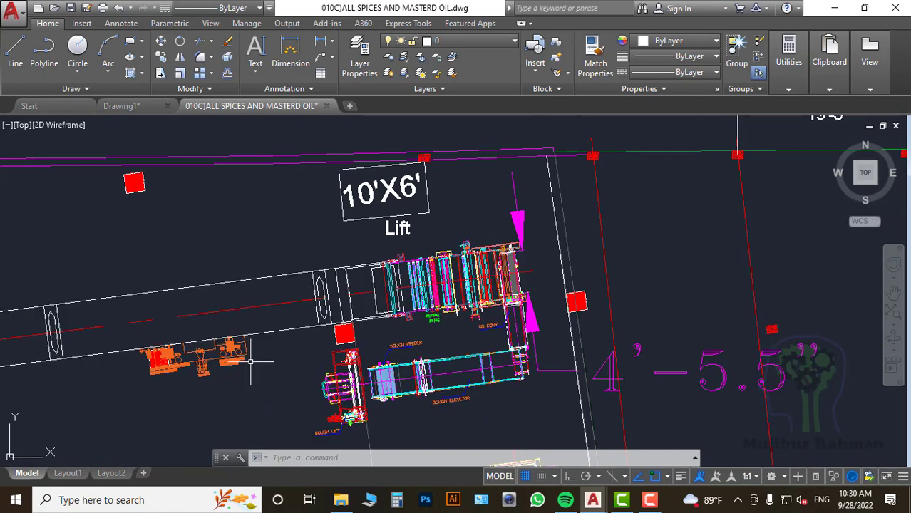